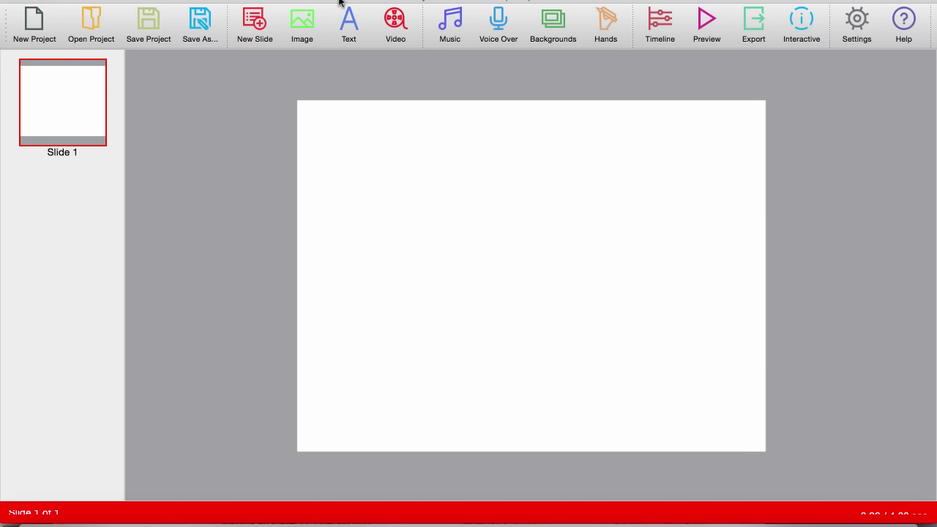
- Open the Text dialog from the toolbar to add text to the blank Slide 1
click(341, 29)
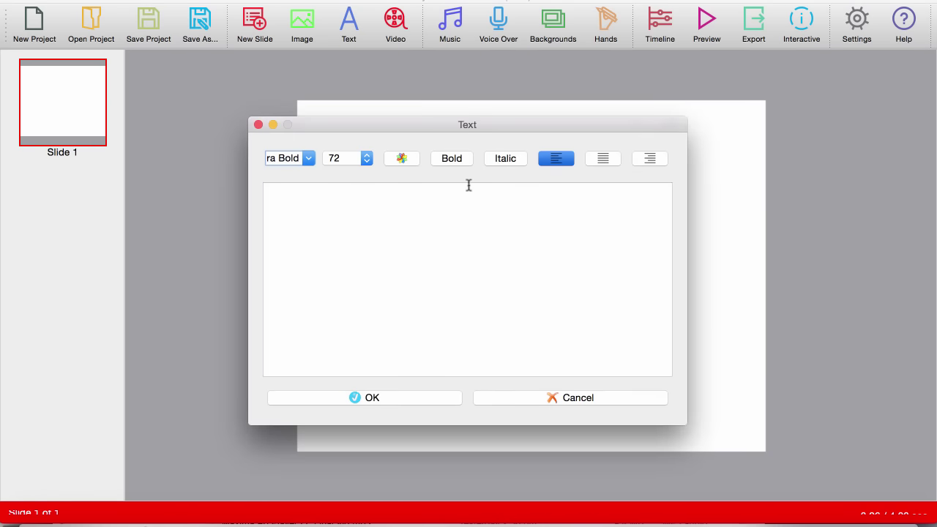
- Add the text 'Sketch' to Slide 1 and start a preview of it being drawn
click(445, 227)
text(Sketch)
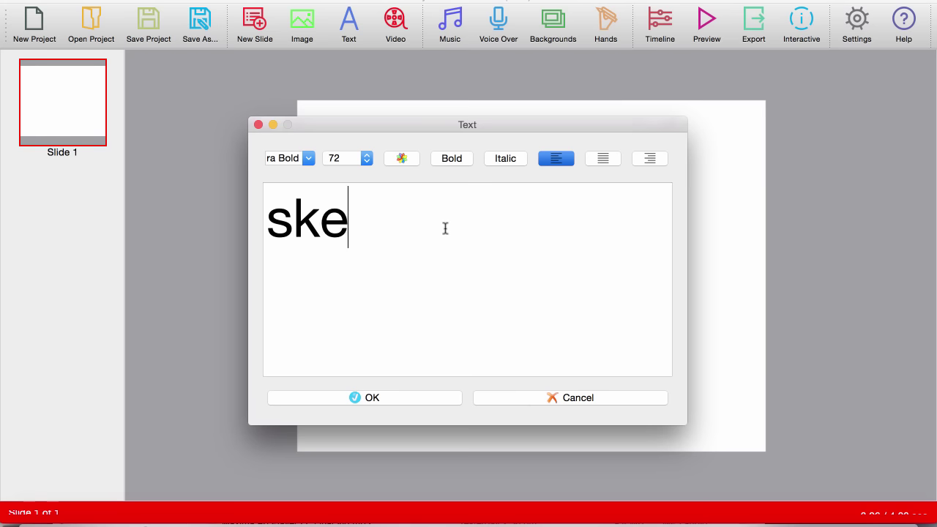
click(385, 403)
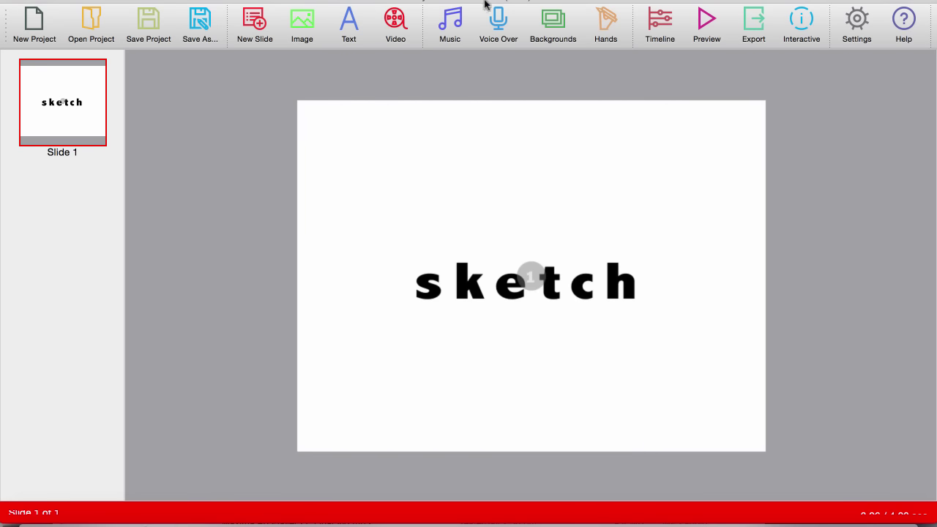
click(707, 20)
- In full-screen Chrome, add the YouTube video by its pasted URL as a new video
click(170, 513)
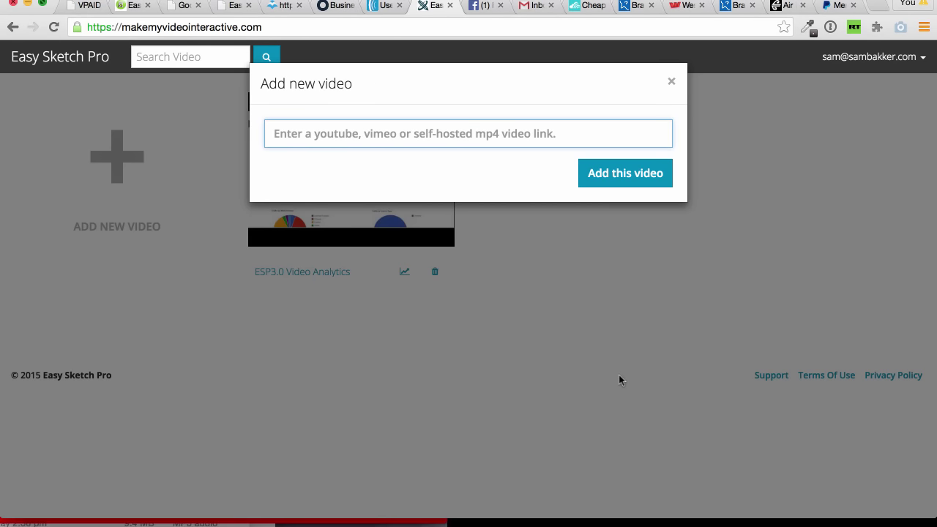
key(ctrl+super+f)
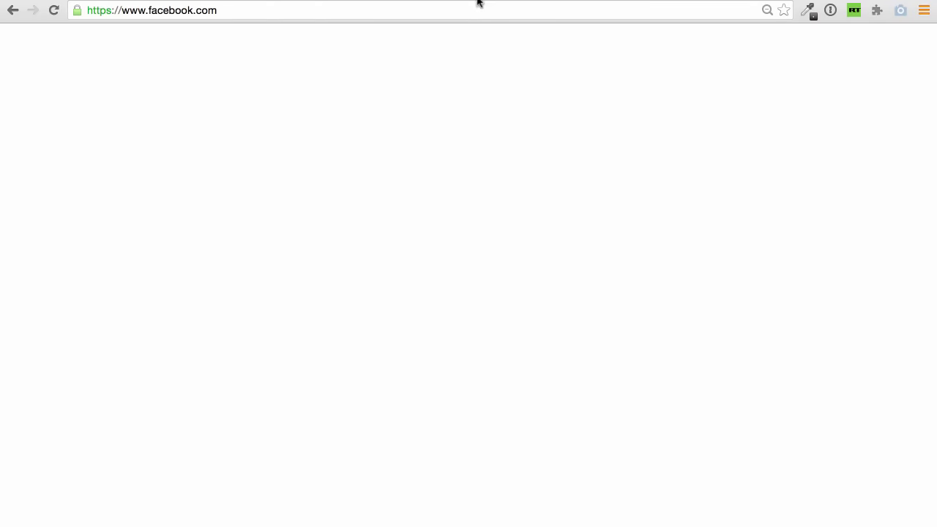
click(464, 11)
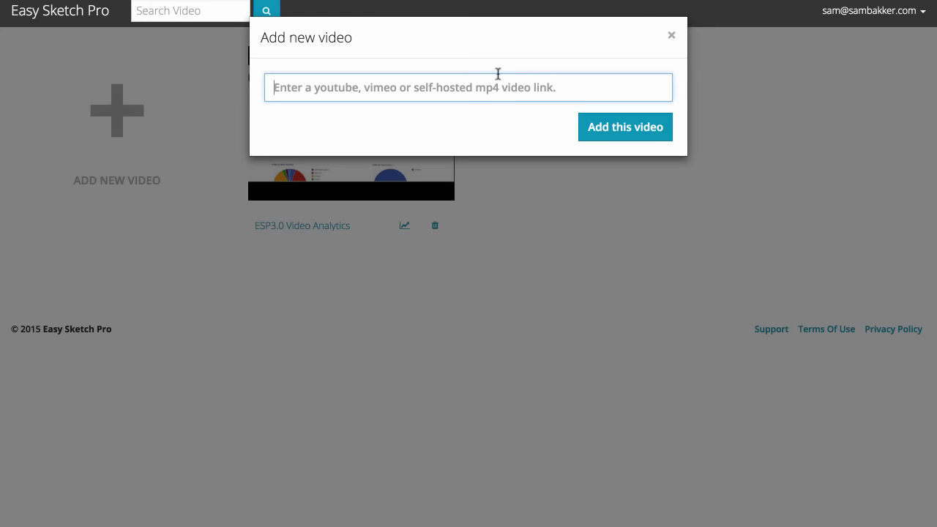
text(https://www.youtube.com/watch?v=Nup2_7goQ00)
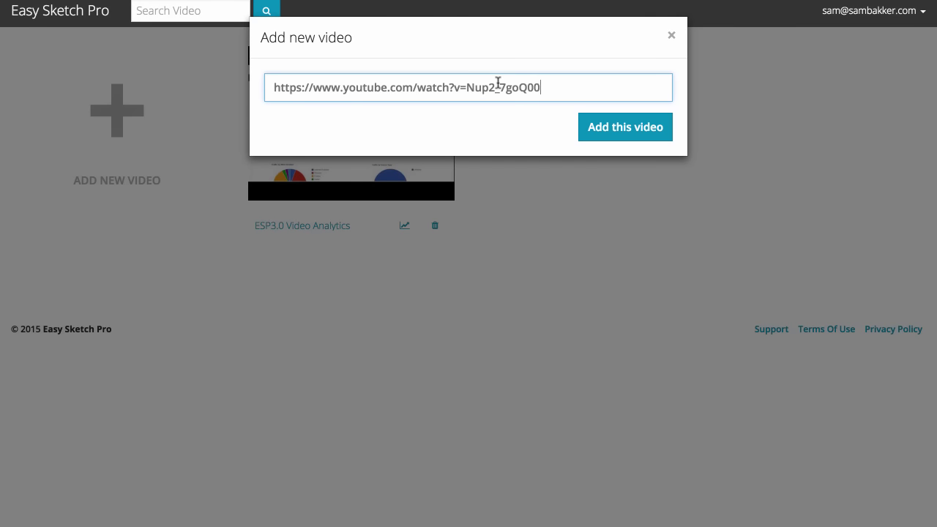
click(597, 136)
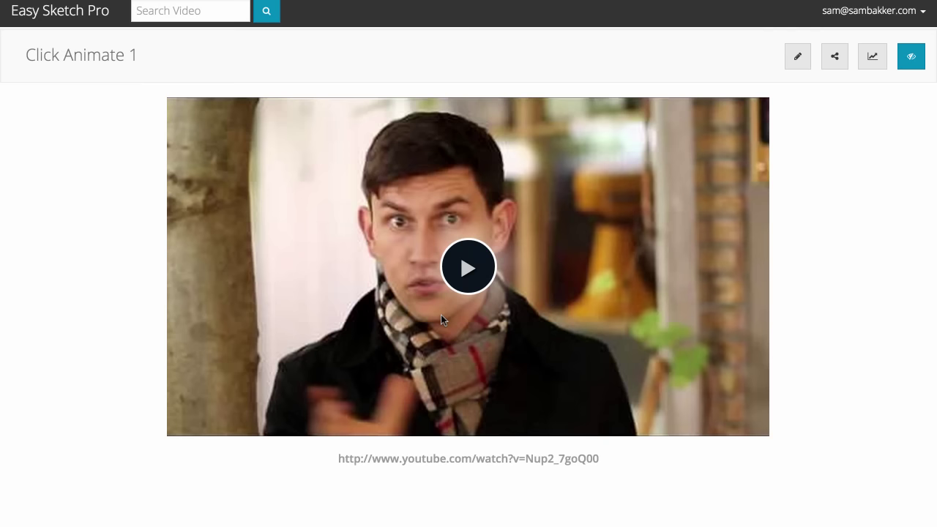
- Play the video and add custom hotspots at the 00:05 and 00:06 marks
click(435, 247)
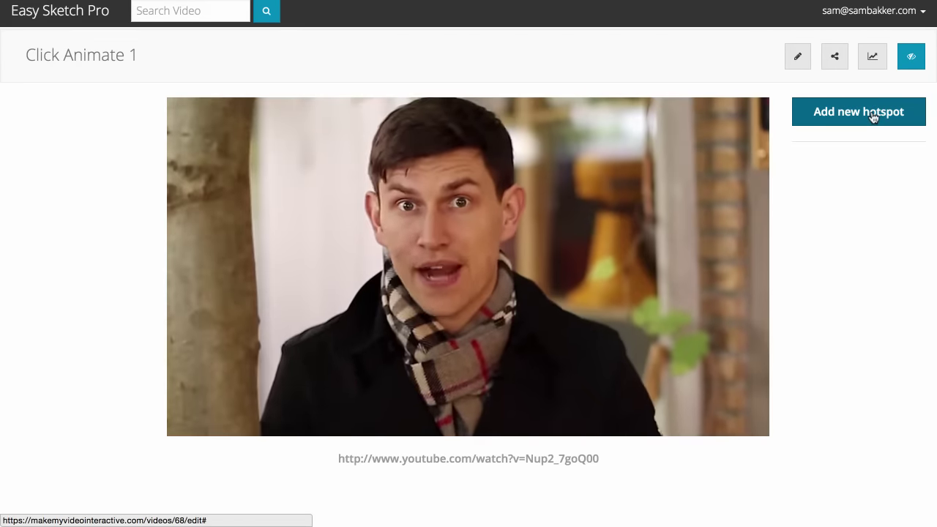
click(872, 117)
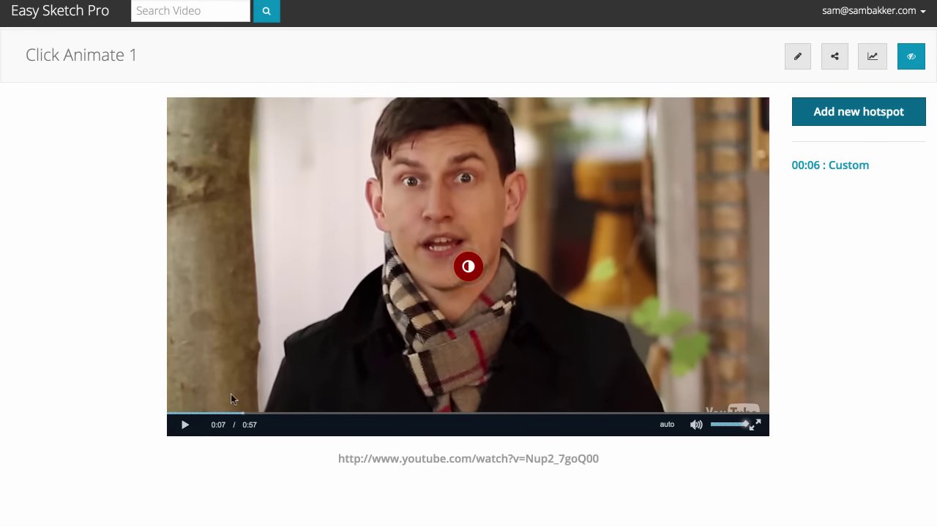
click(244, 412)
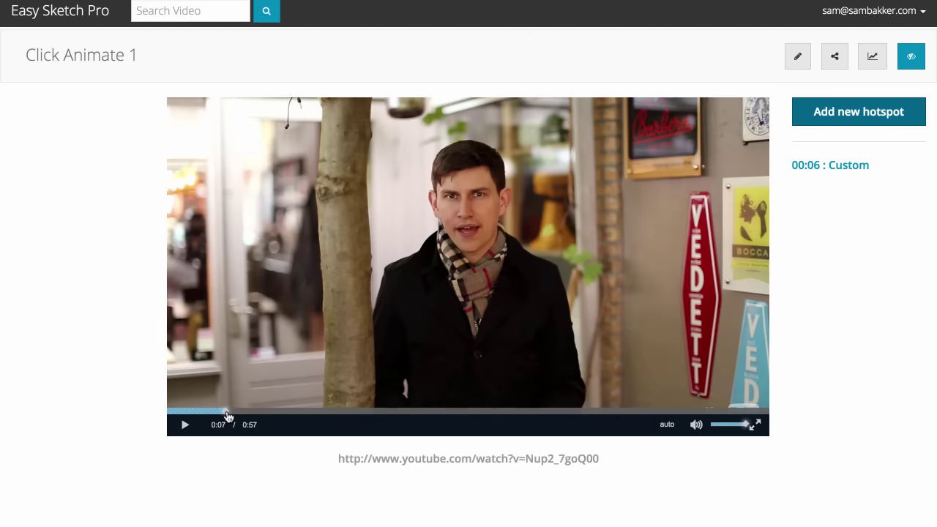
click(847, 120)
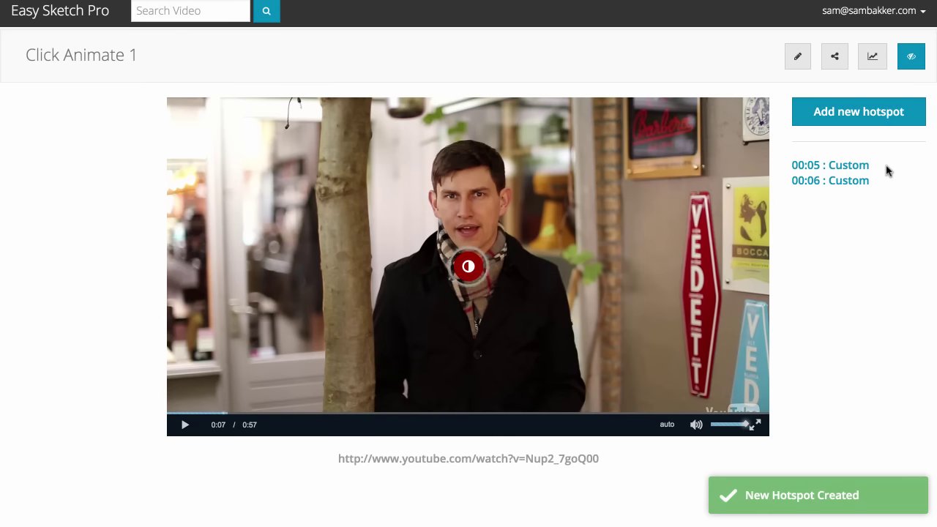
- Move the 00:05 hotspot to the video's upper right and give it a black #000000 car icon
mouse_move(472, 268)
mouse_down()
mouse_move(551, 199)
mouse_move(402, 318)
mouse_move(372, 238)
mouse_move(446, 213)
mouse_move(369, 310)
mouse_move(605, 160)
mouse_move(645, 162)
mouse_move(638, 168)
mouse_up()
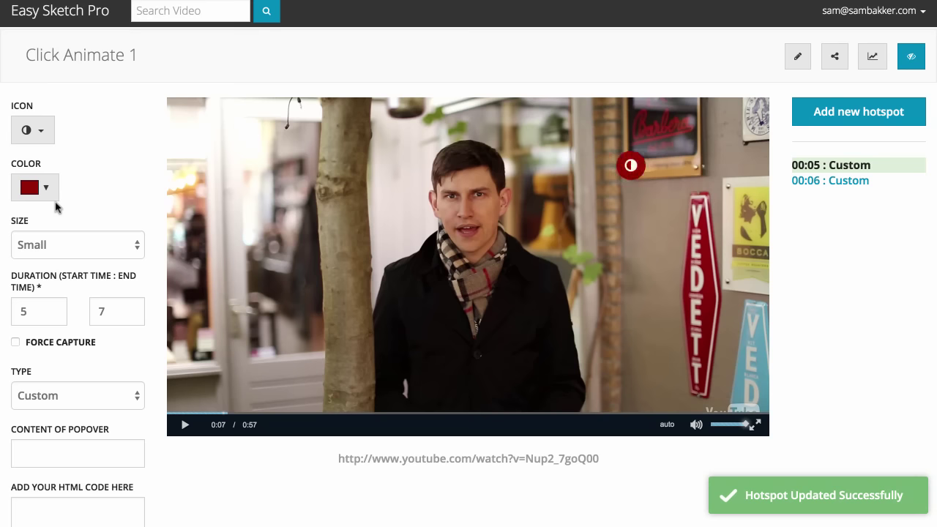
click(24, 129)
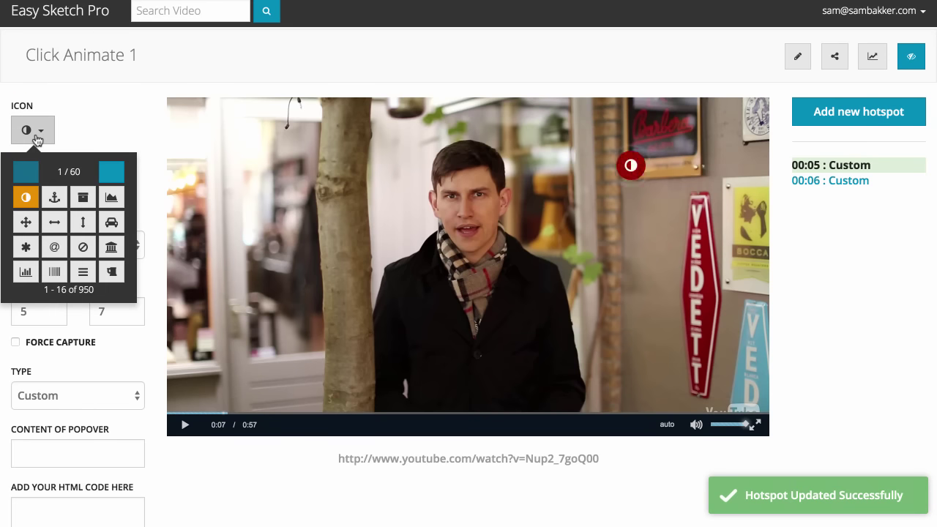
click(111, 222)
click(42, 181)
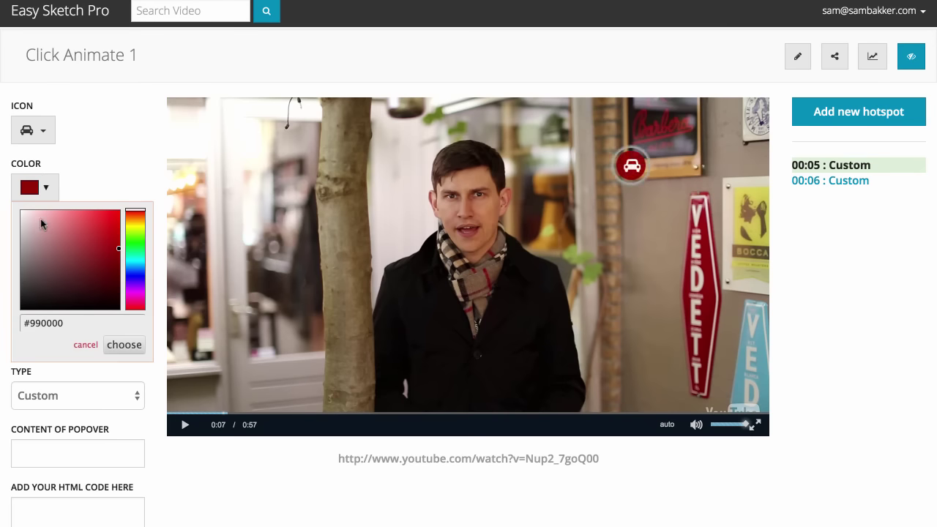
drag(44, 231, 24, 225)
drag(24, 265, 27, 311)
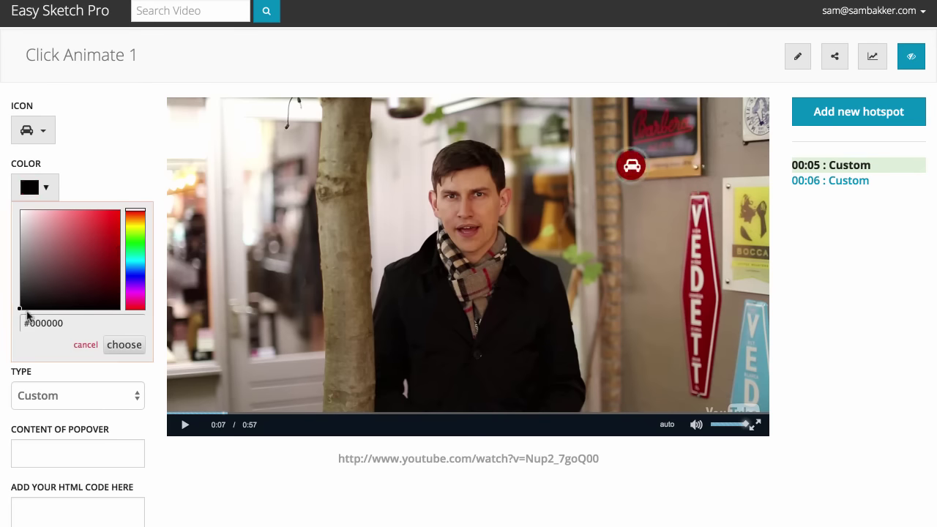
click(136, 174)
- Set the hotspot's size to Large and its duration from 5 to 7
click(79, 244)
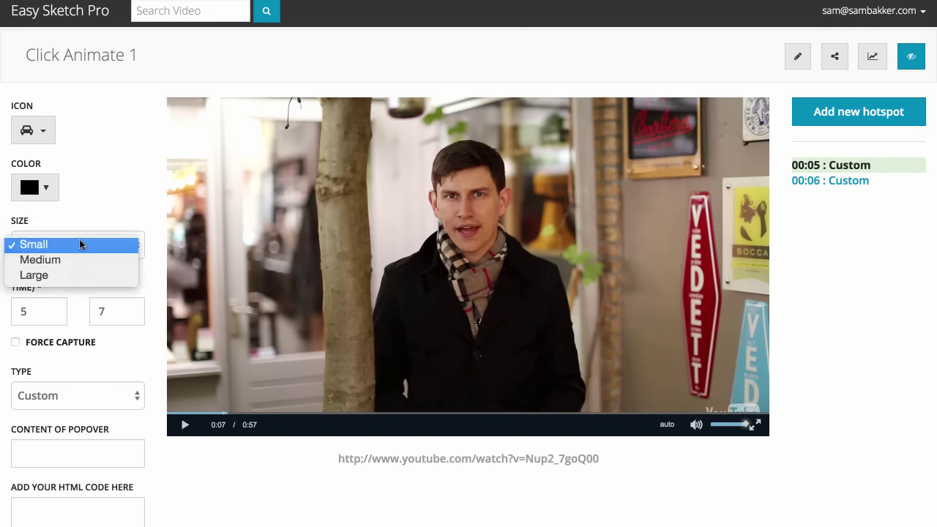
click(62, 272)
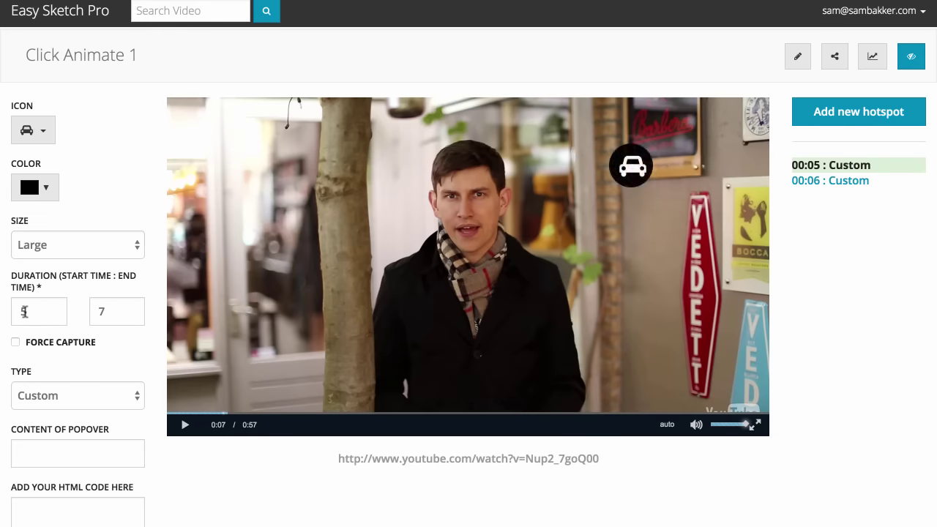
drag(35, 313, 3, 312)
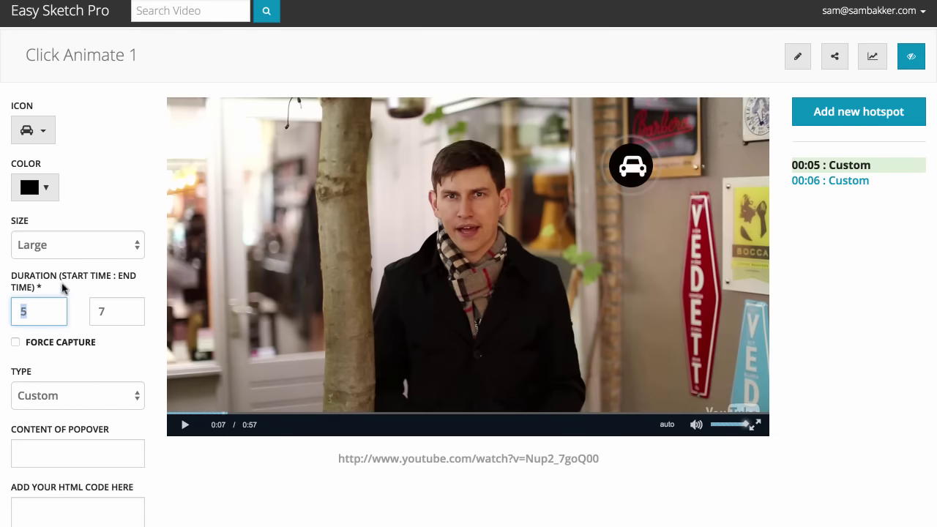
drag(133, 311, 24, 330)
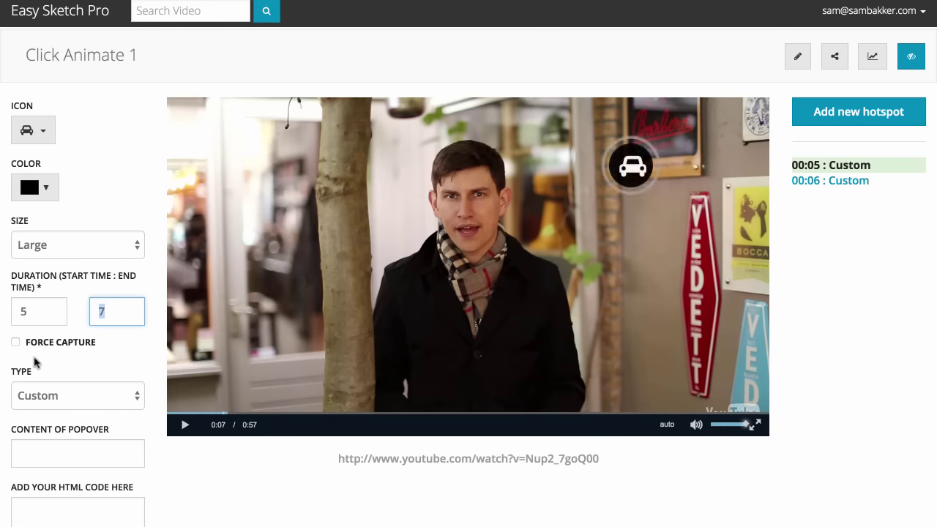
scroll(80, 358, down, 3)
click(90, 261)
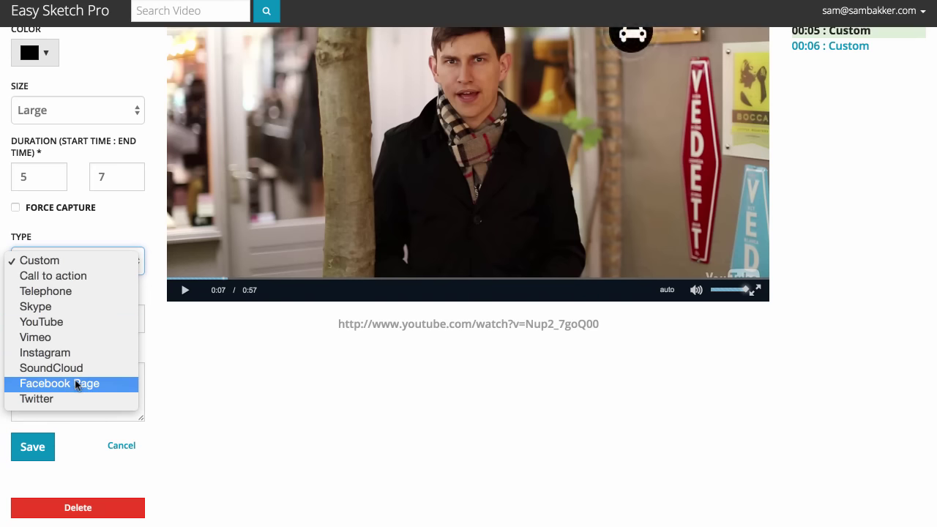
- Change the 00:05 hotspot's type to Call to action
click(121, 233)
click(103, 258)
click(85, 273)
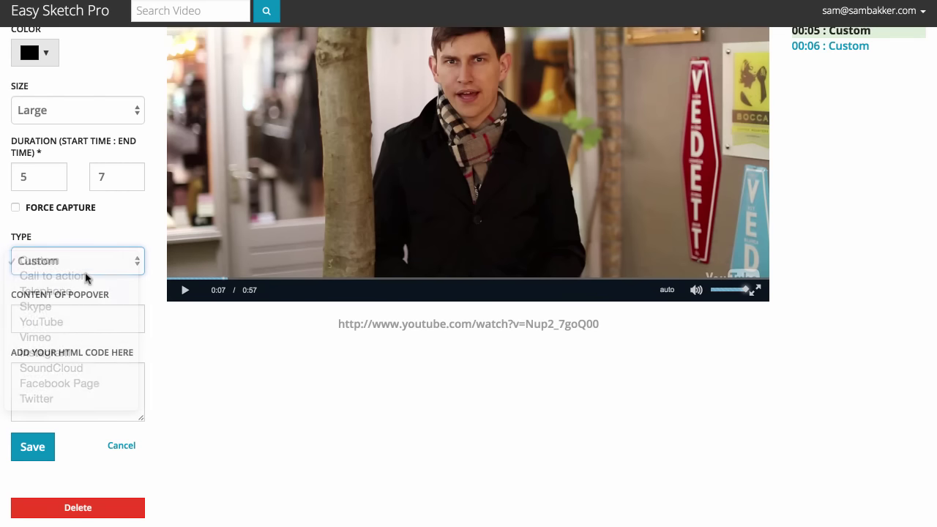
scroll(125, 288, up, 1)
scroll(125, 288, up, 1)
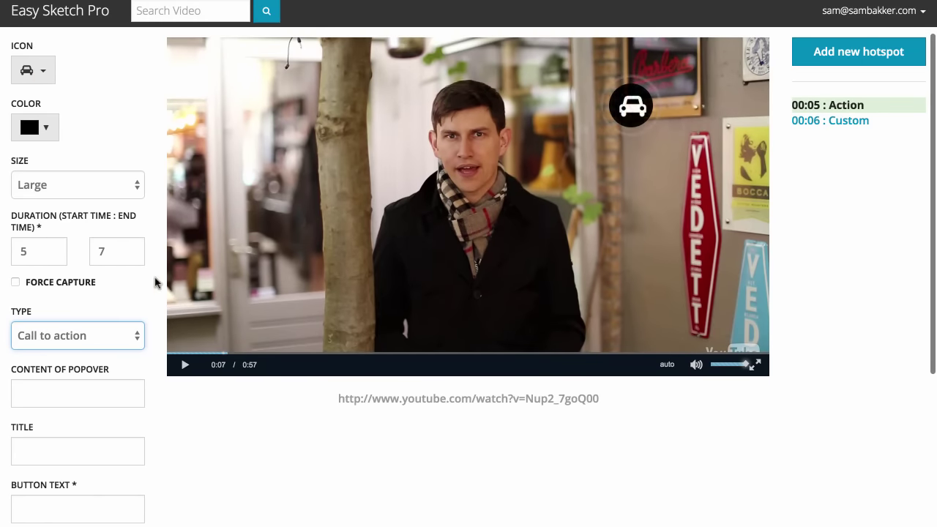
scroll(154, 279, down, 2)
scroll(155, 283, down, 1)
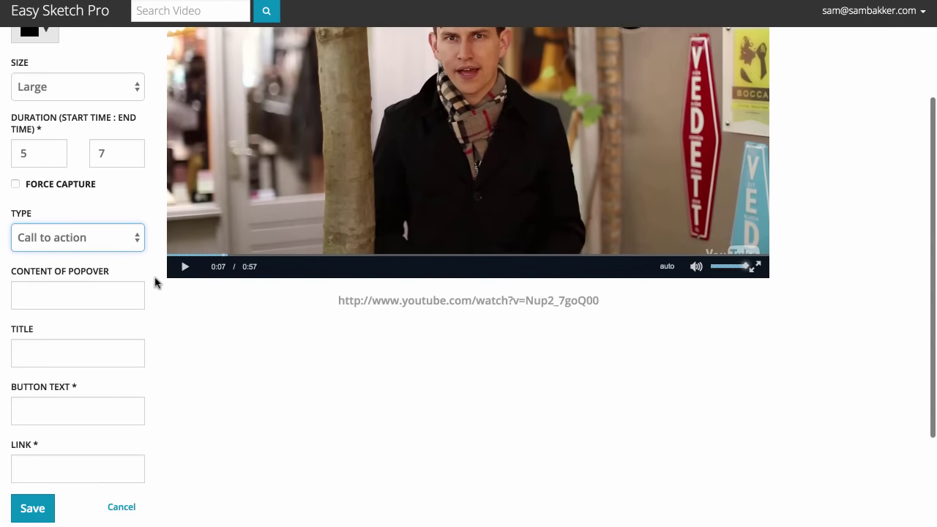
click(117, 252)
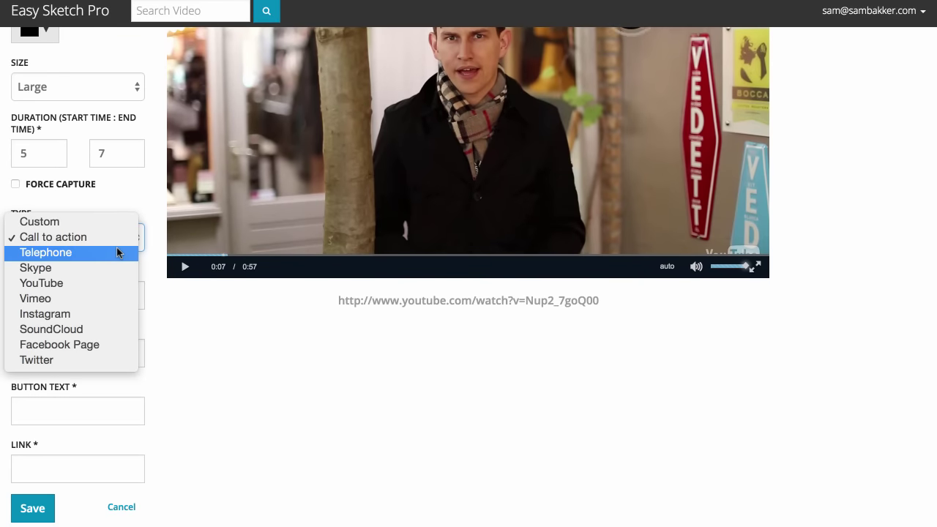
click(191, 342)
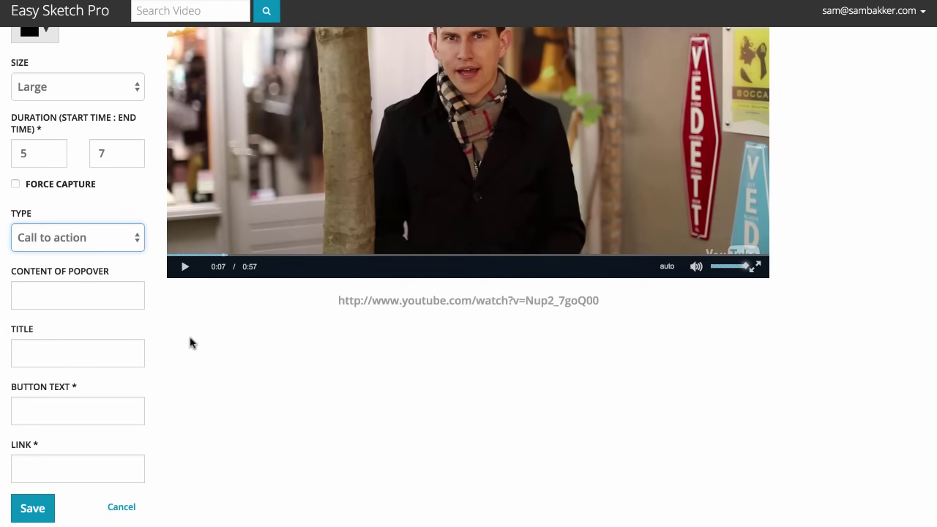
- Leave Force Capture switched off for the call-to-action hotspot
click(84, 286)
scroll(147, 349, up, 3)
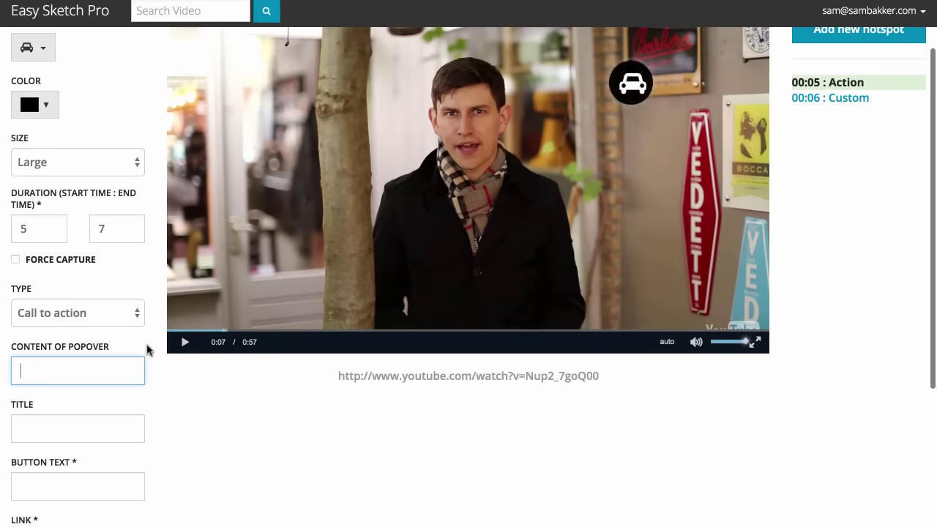
scroll(147, 349, up, 3)
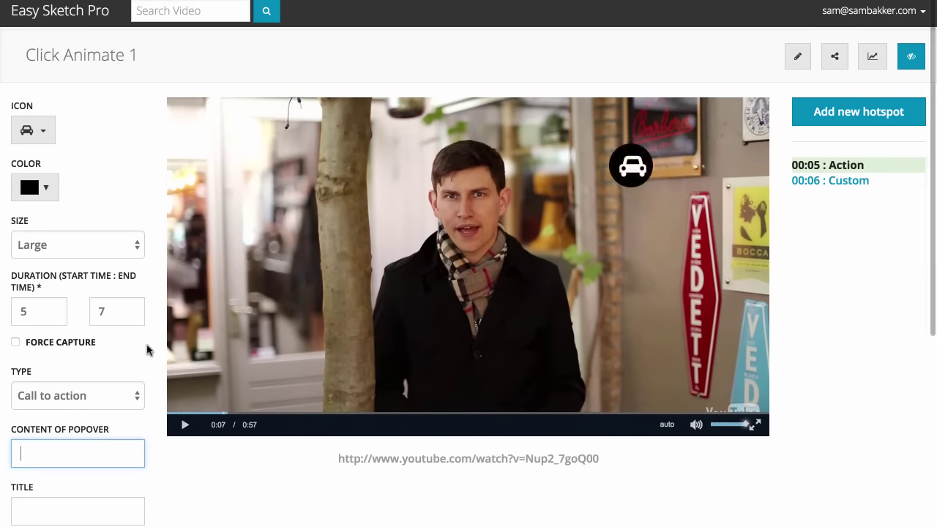
scroll(146, 349, down, 2)
scroll(146, 350, down, 2)
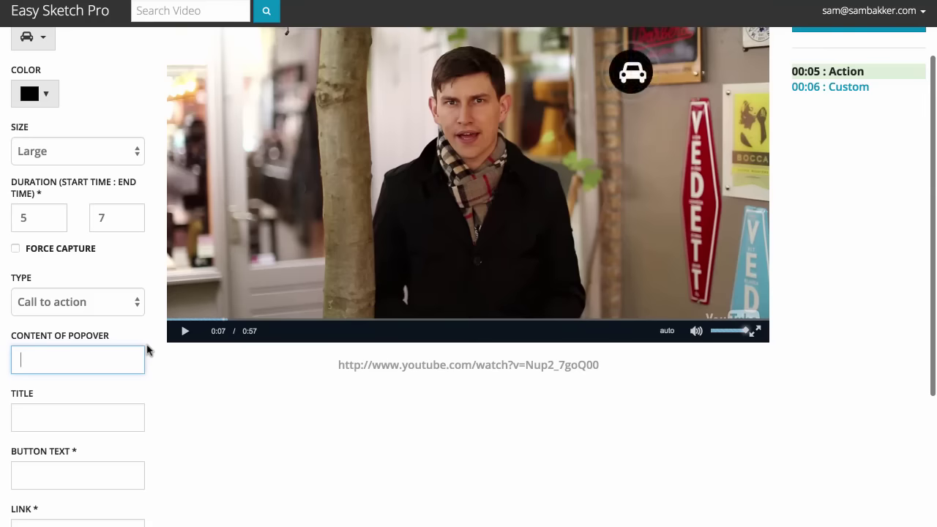
click(16, 249)
scroll(91, 276, up, 3)
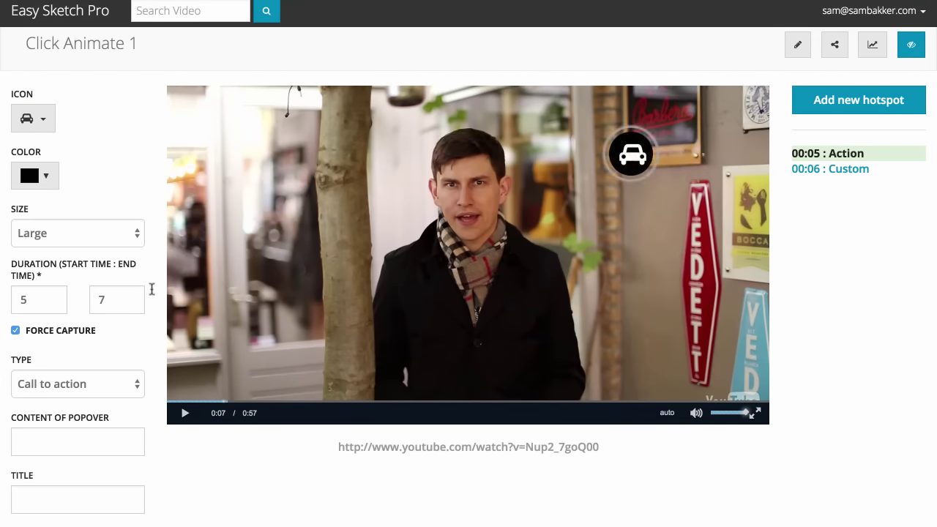
click(20, 331)
scroll(146, 330, down, 4)
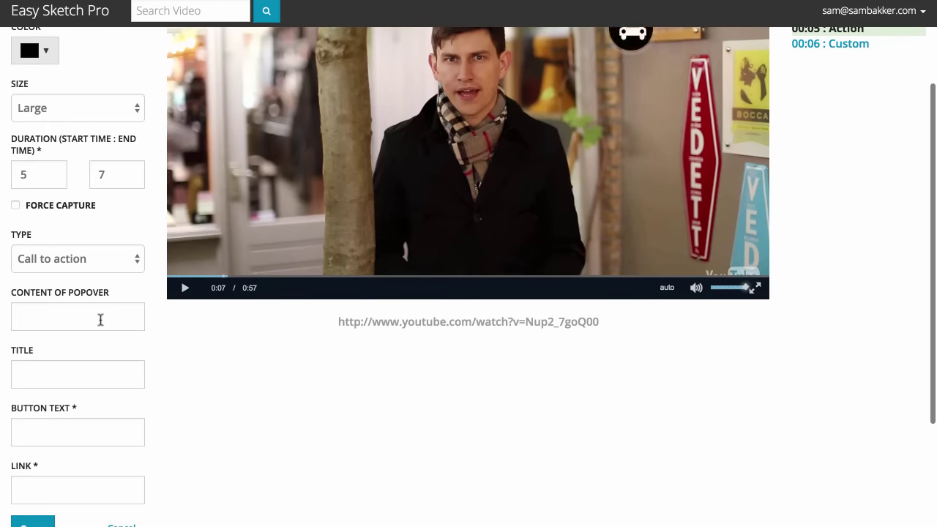
click(100, 320)
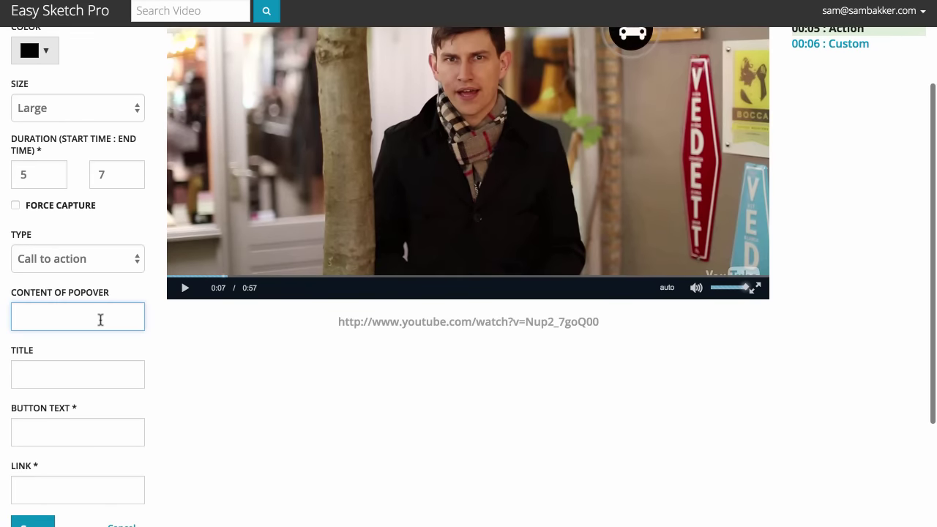
- Enter button text 'Get Access Here' and the presenter's website link, then save the hotspot
click(76, 420)
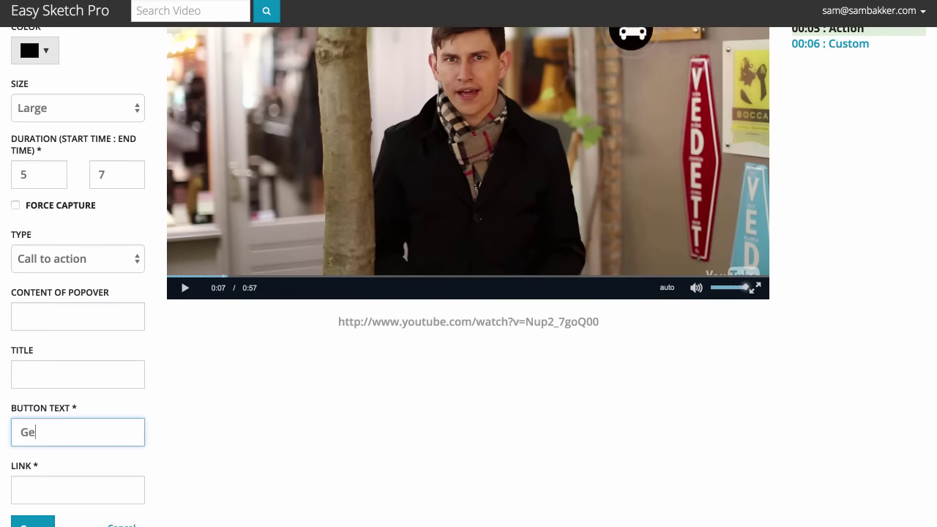
text(Get Access Here)
click(68, 484)
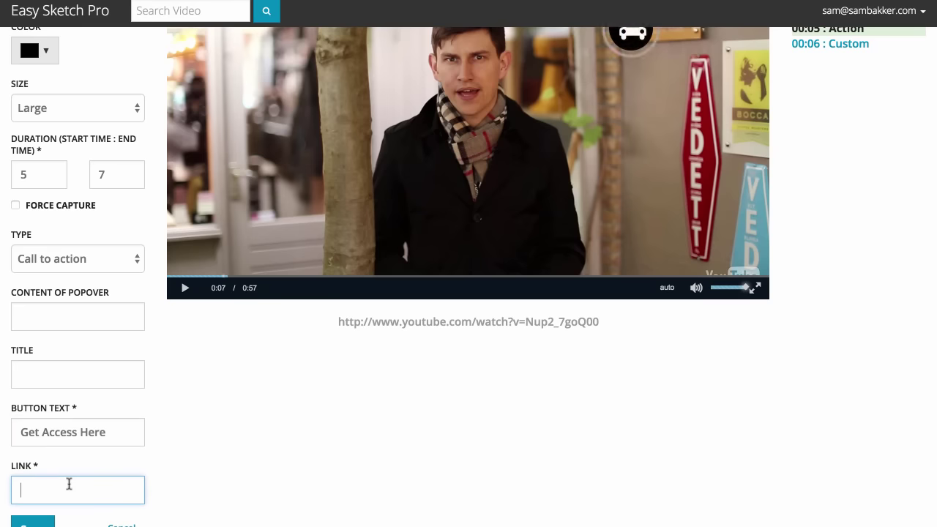
text(http://sambakker.com)
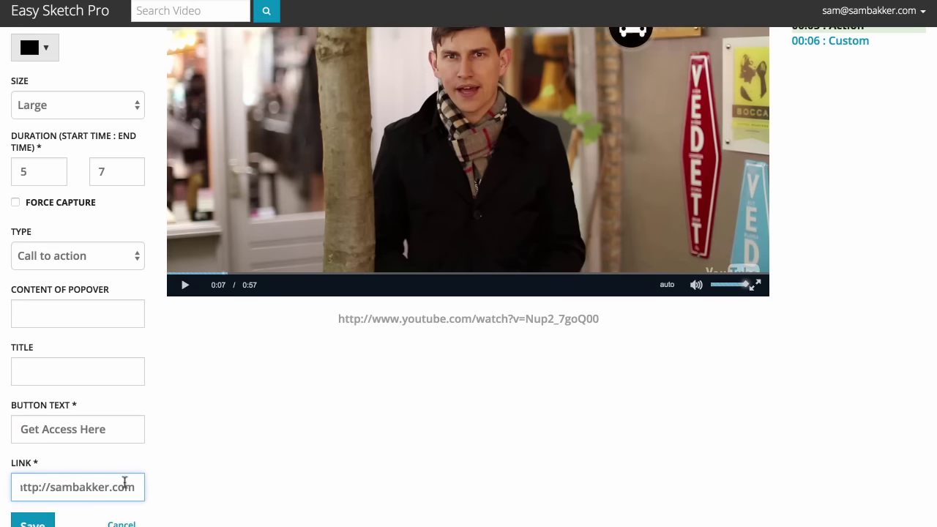
scroll(27, 474, down, 3)
click(31, 445)
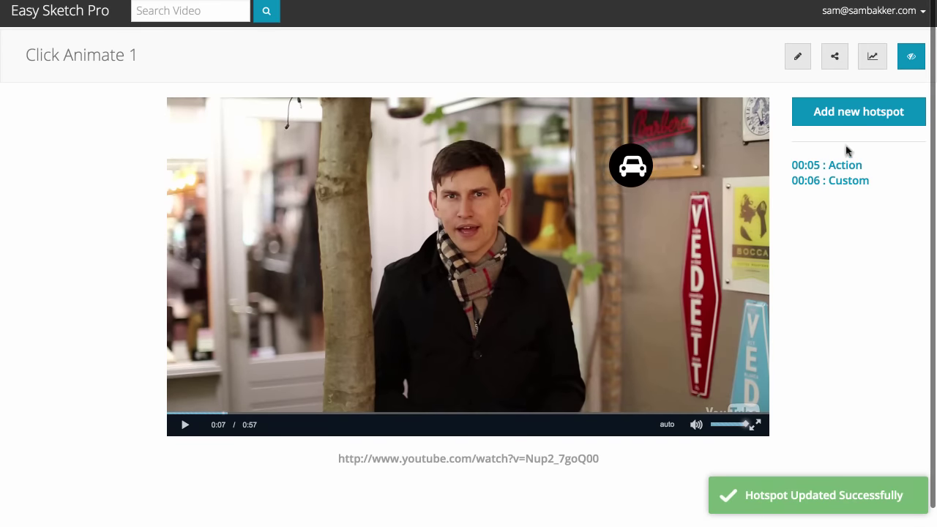
click(835, 165)
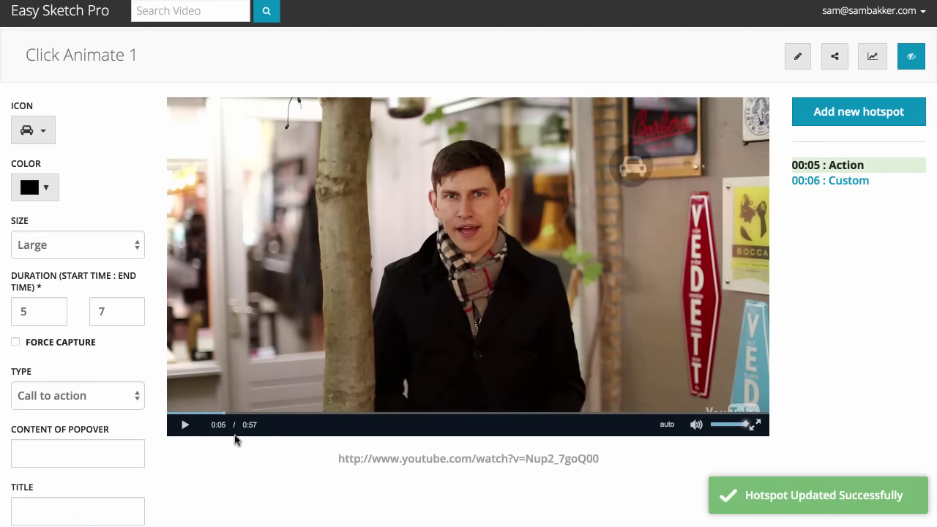
- Select the car hotspot on the video, then view and close the Share dialog's link and embed code
click(627, 163)
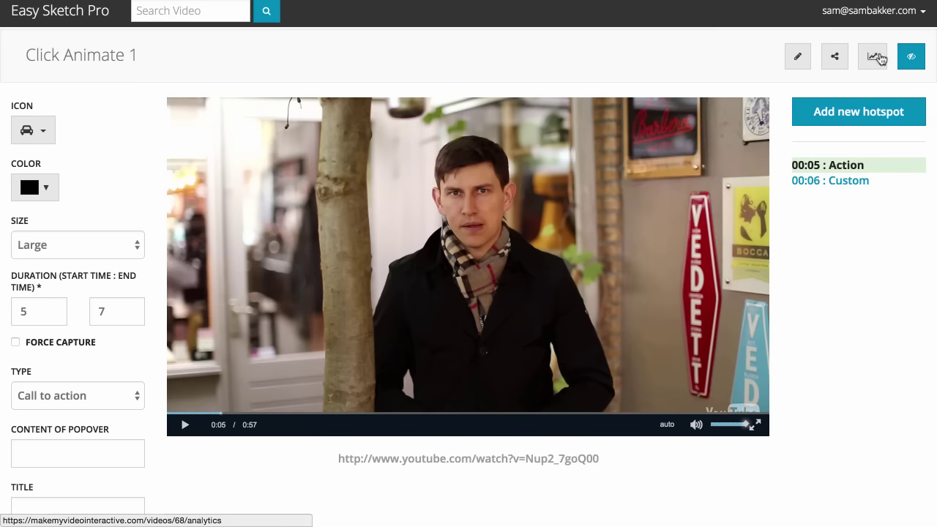
click(838, 58)
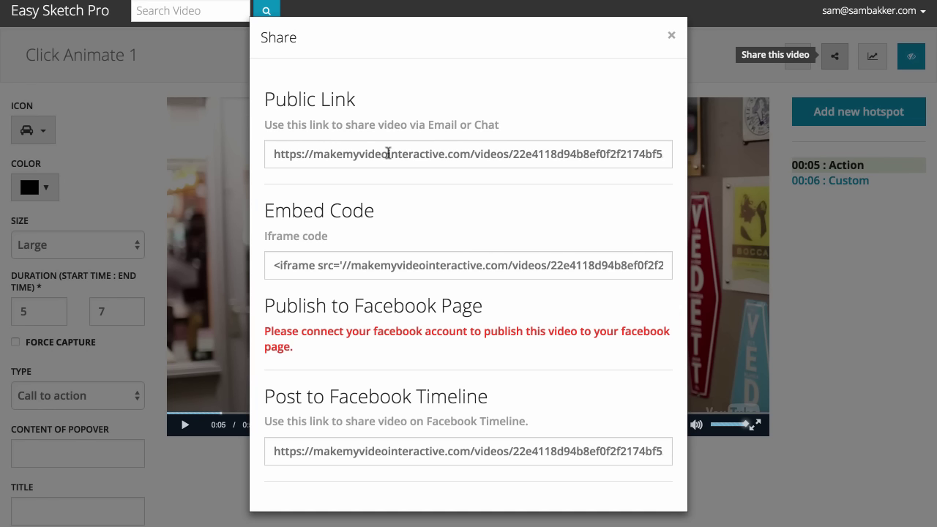
click(672, 36)
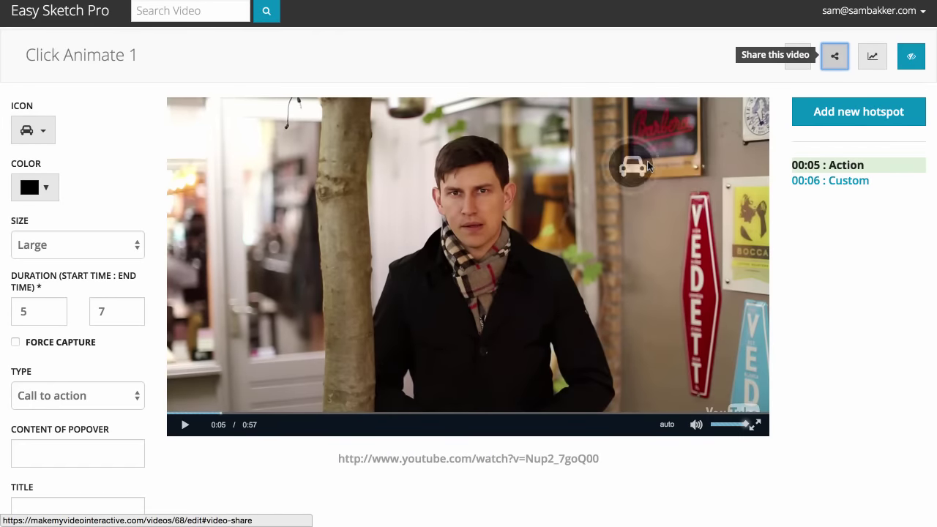
- Replace the 00:05 hotspot's car icon with the cloud upload icon
scroll(154, 221, down, 1)
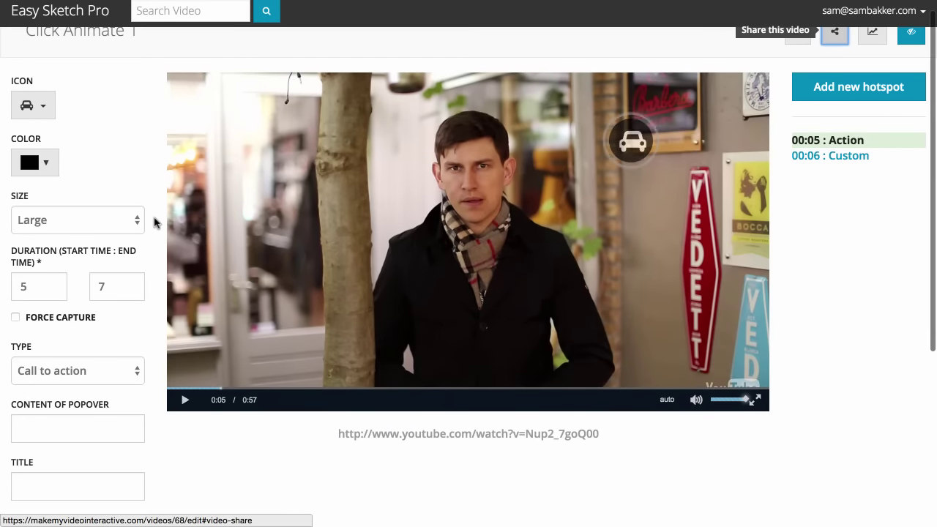
click(35, 104)
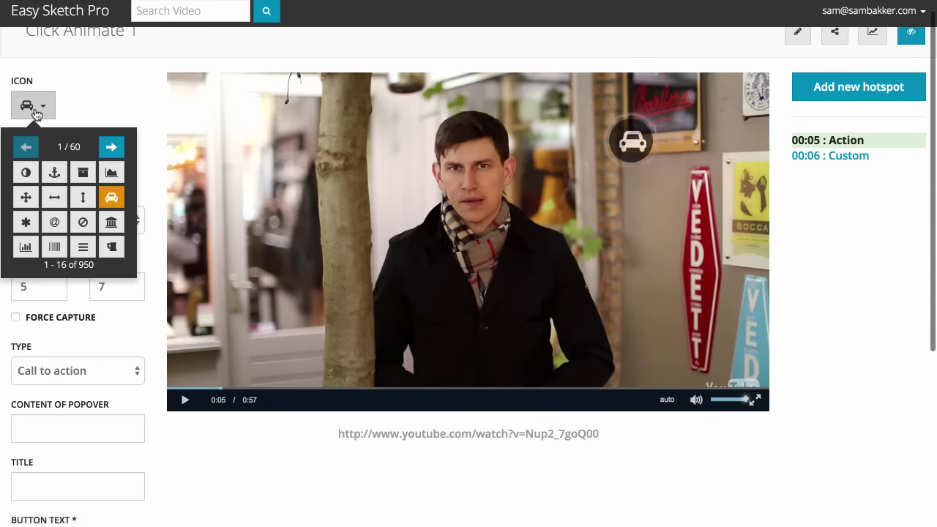
click(113, 145)
click(113, 146)
click(113, 146)
click(113, 146)
click(83, 174)
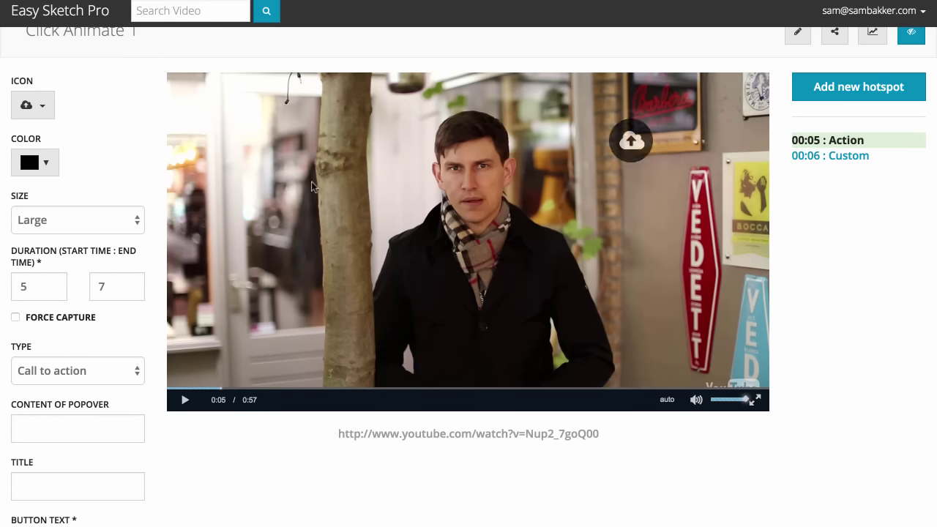
- Jump the video ahead to around 0:16 and play it
scroll(153, 217, down, 3)
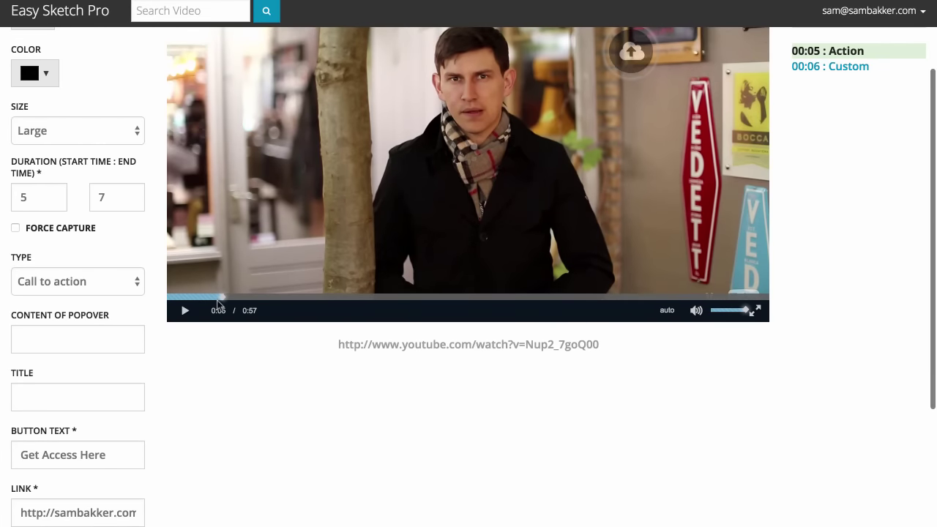
click(341, 297)
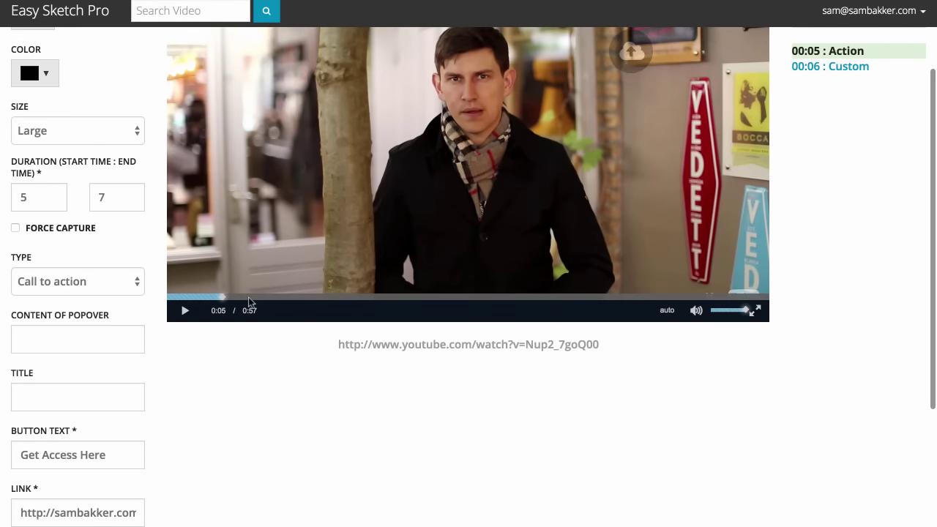
click(185, 310)
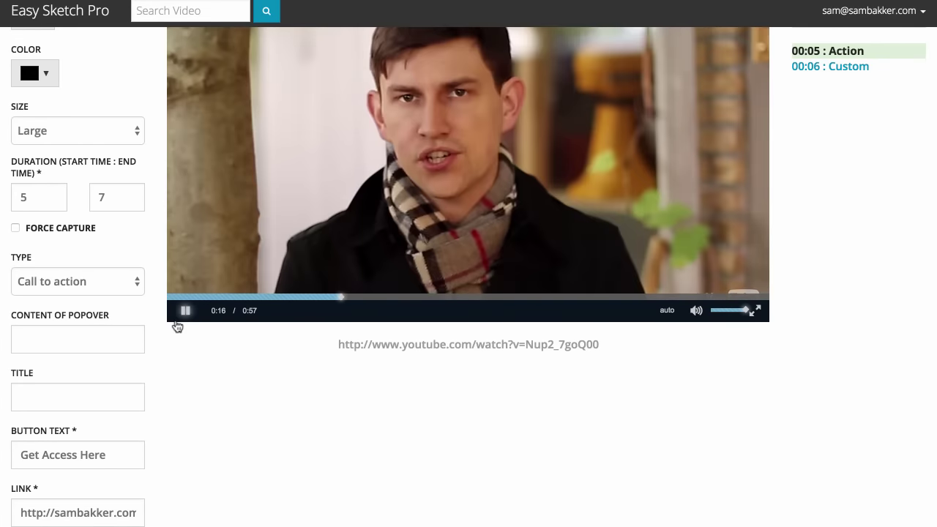
scroll(379, 341, up, 2)
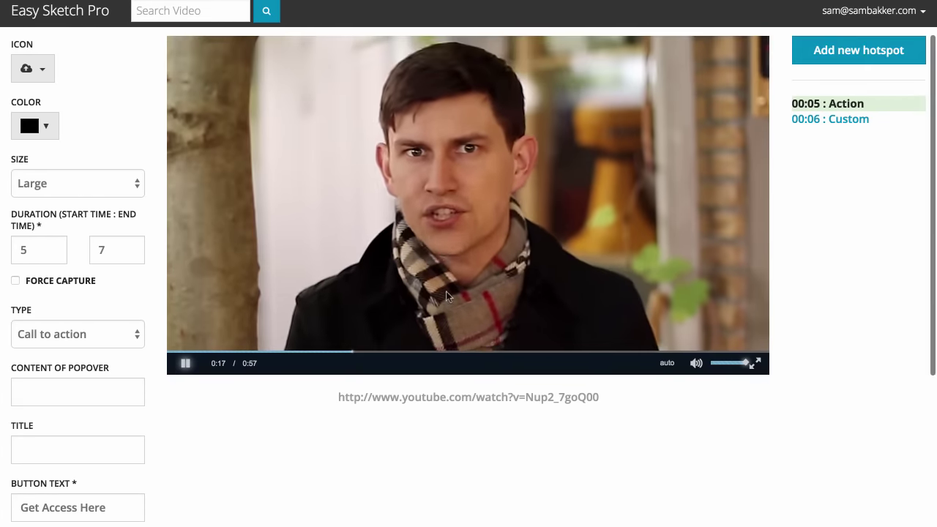
- Add a hotspot at 00:18 and set its type to Telephone
click(910, 55)
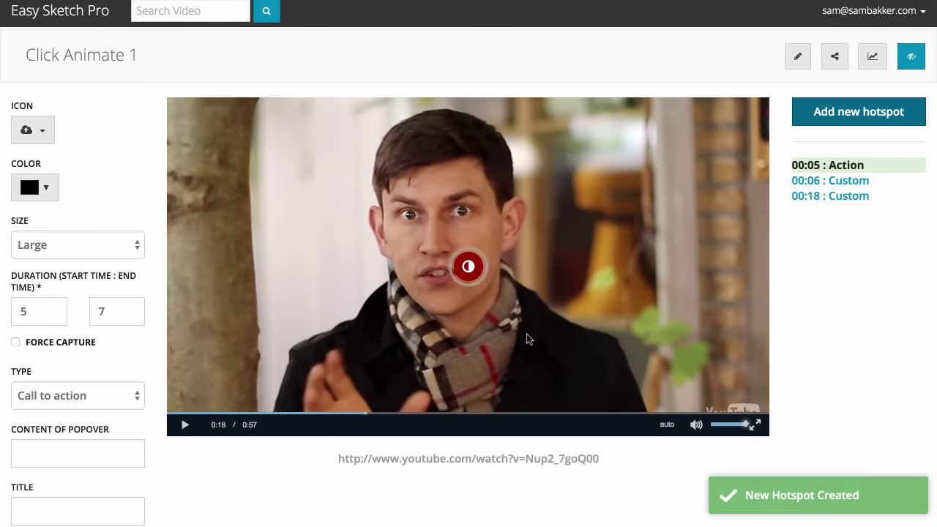
click(474, 279)
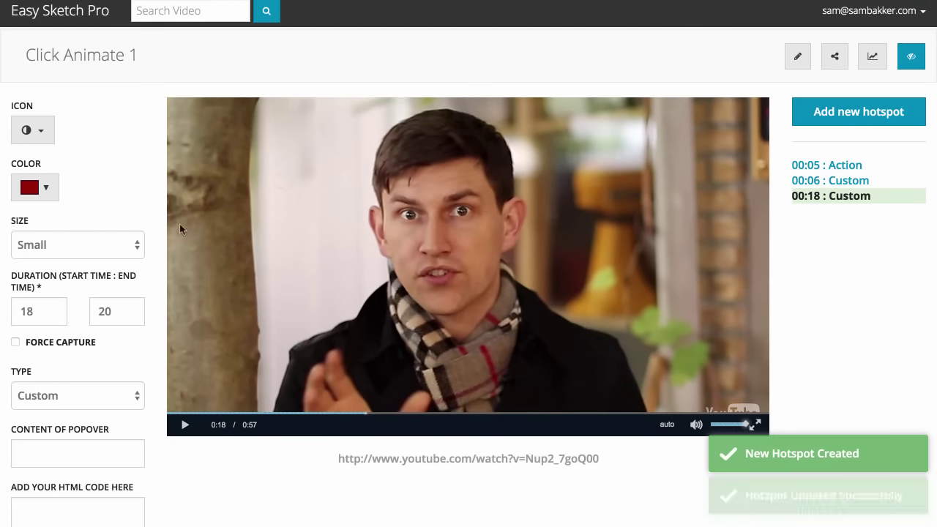
scroll(92, 355, down, 1)
click(90, 370)
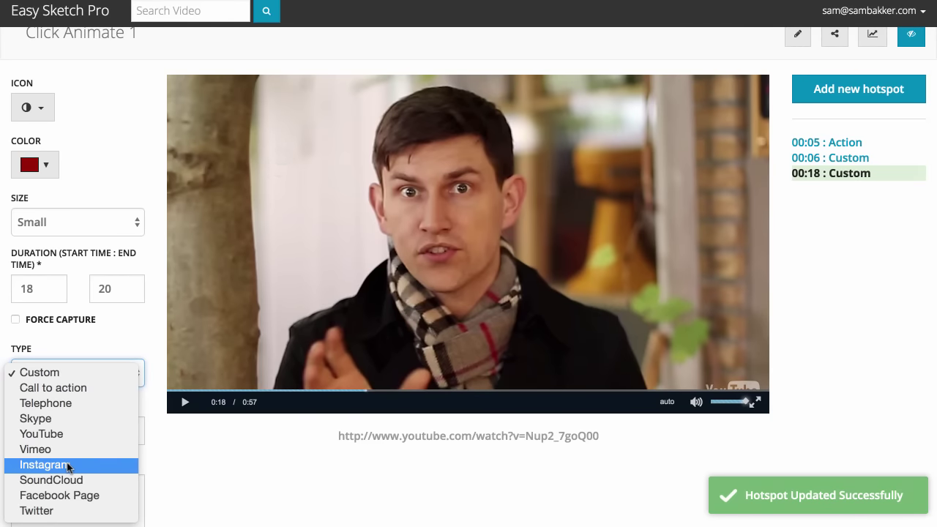
key(Escape)
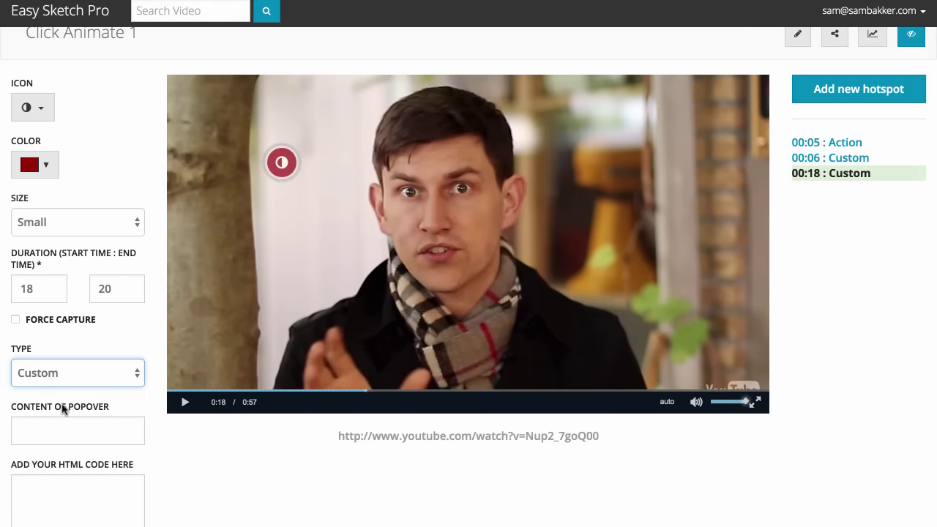
scroll(117, 413, up, 1)
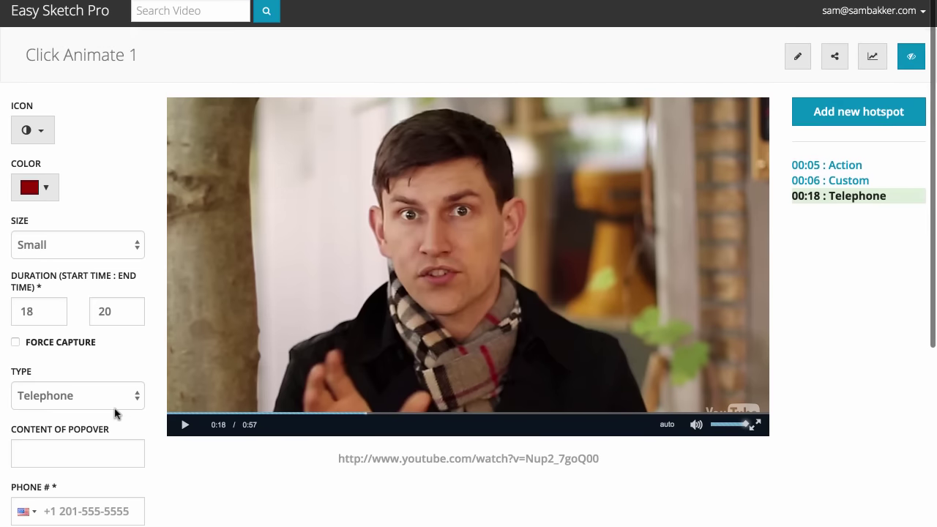
- Open the Edit this video settings and look through them down to the tracking code field
click(808, 66)
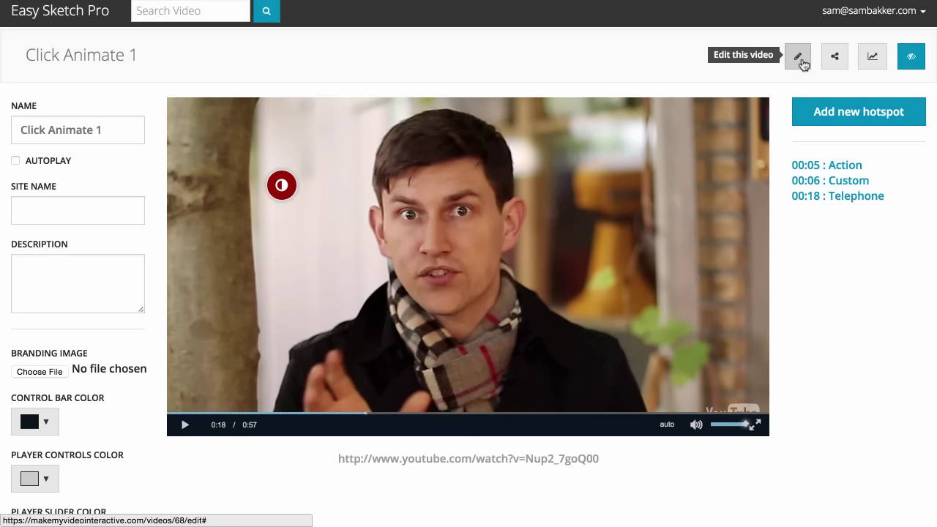
click(792, 63)
click(791, 63)
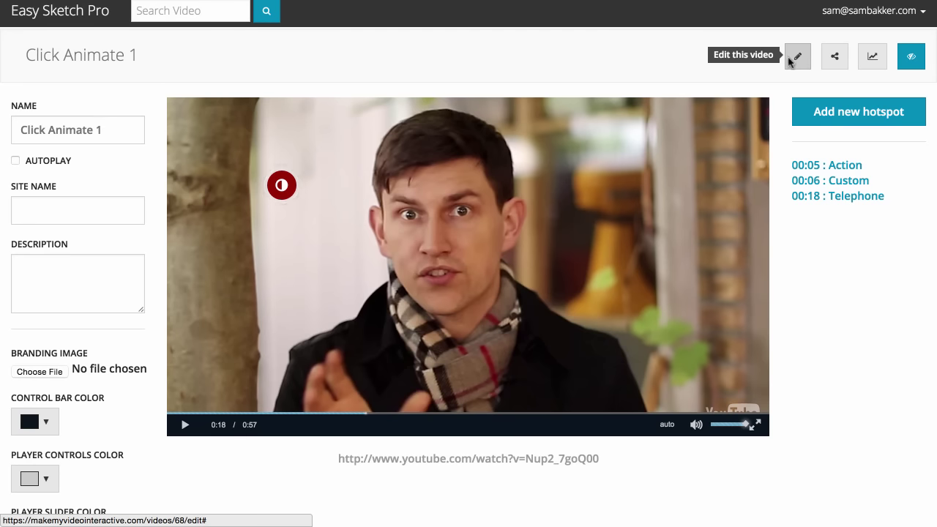
scroll(73, 176, down, 1)
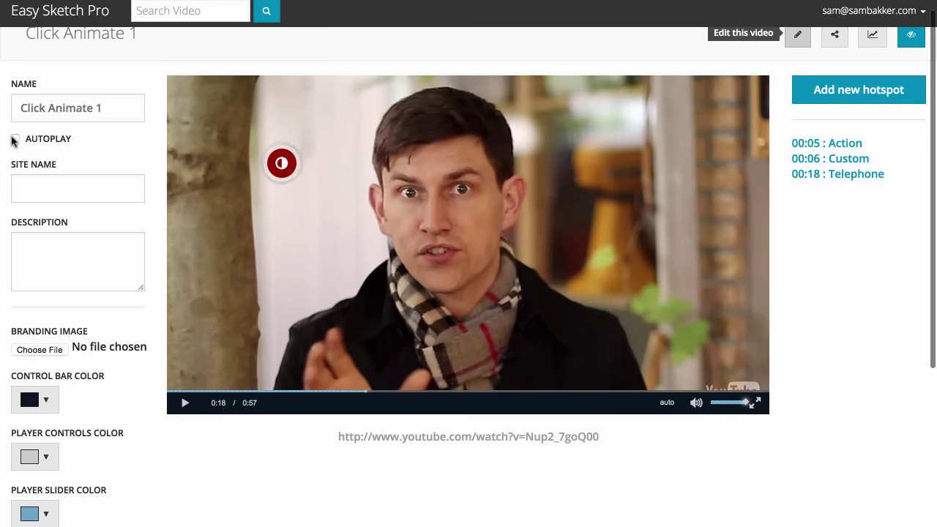
scroll(47, 190, down, 5)
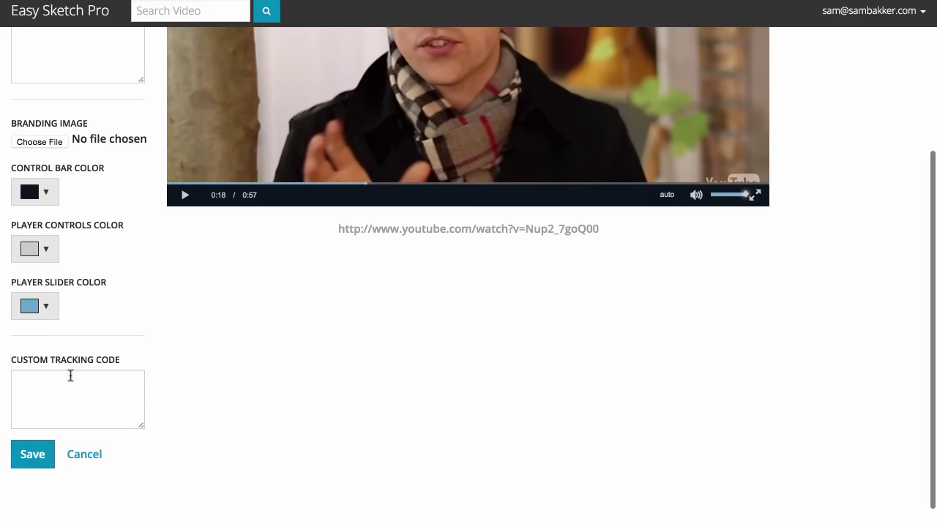
click(69, 377)
scroll(69, 376, up, 4)
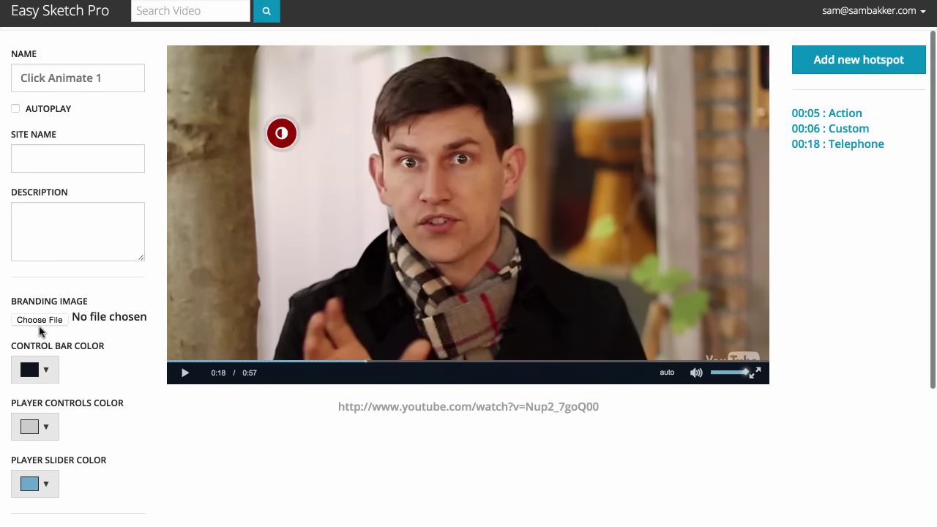
scroll(40, 328, up, 2)
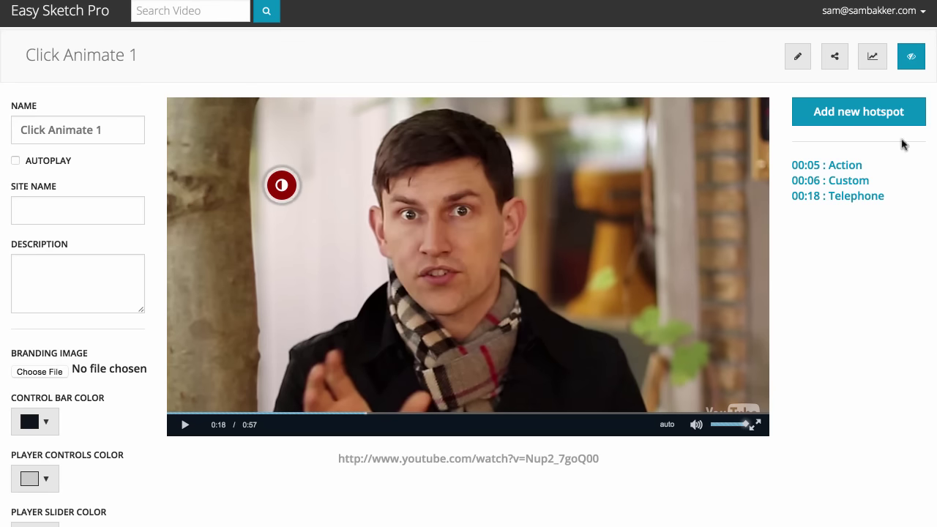
- Glance at the Share options for Click Animate 1, then return to the video dashboard
click(833, 60)
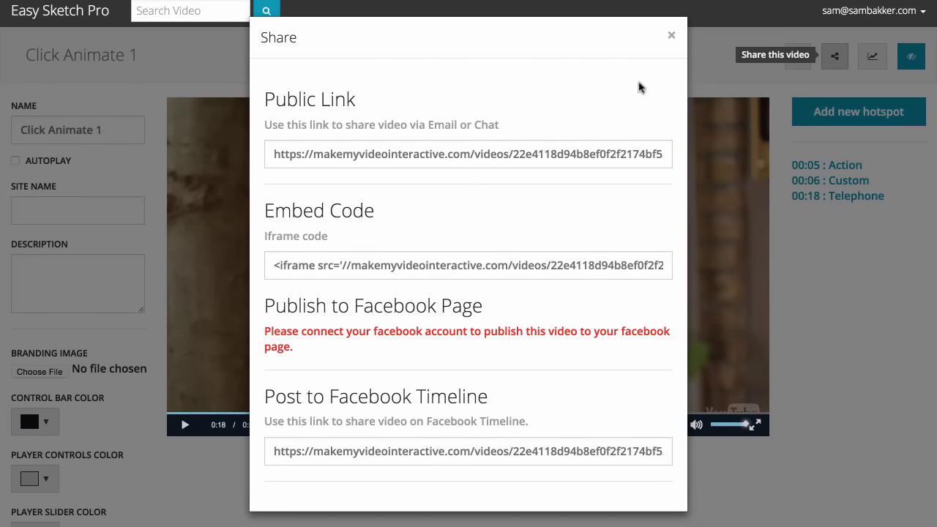
click(671, 36)
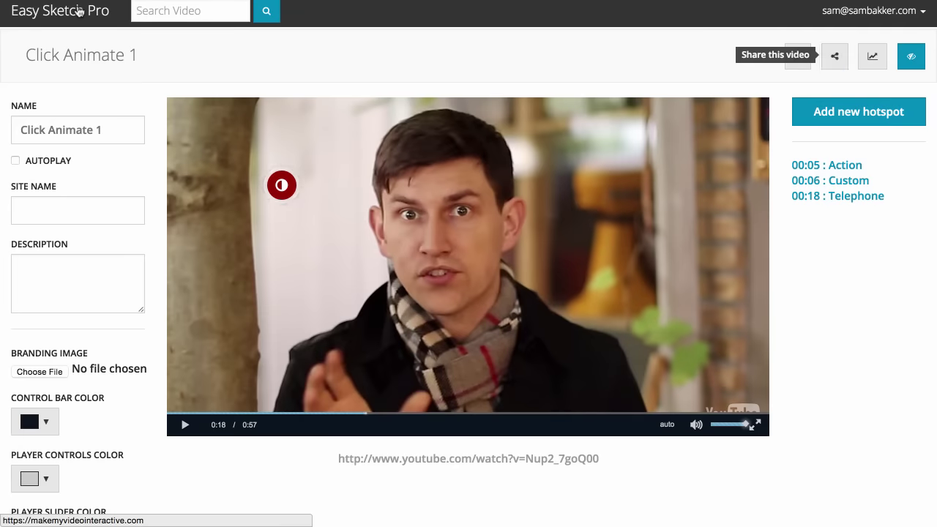
click(79, 12)
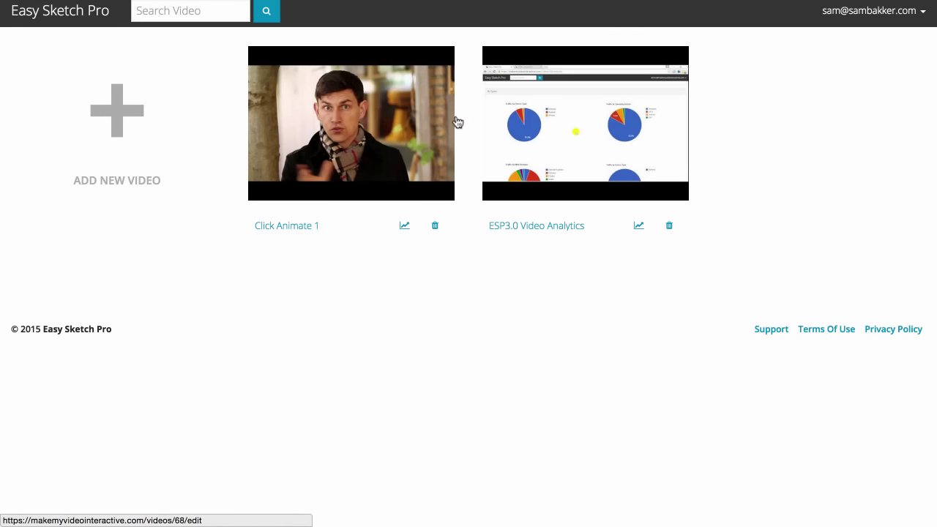